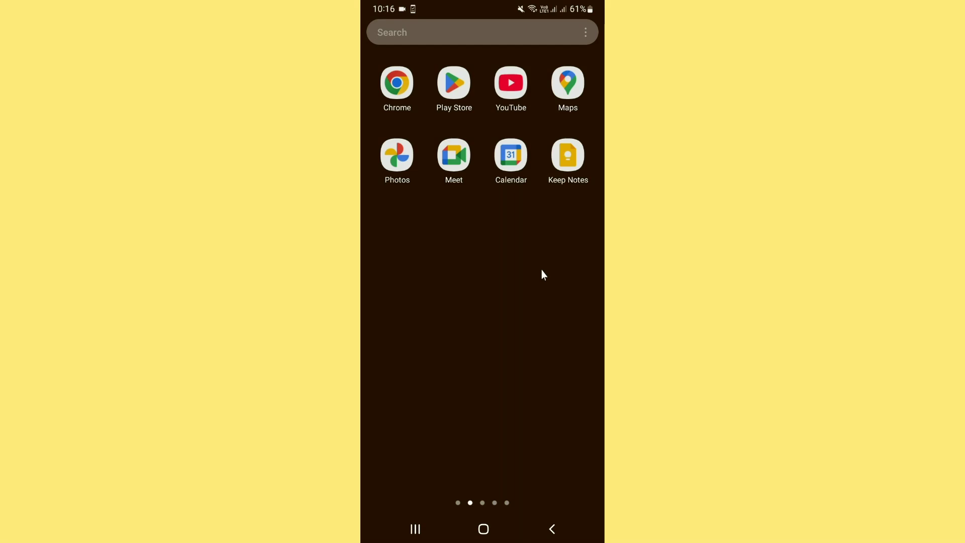
# Step: Go to Settings' Your apps list and open its filter and sort options
pyautogui.moveTo(549, 266)
pyautogui.mouseDown()
pyautogui.moveTo(379, 264)
pyautogui.moveTo(528, 264)
pyautogui.mouseUp()
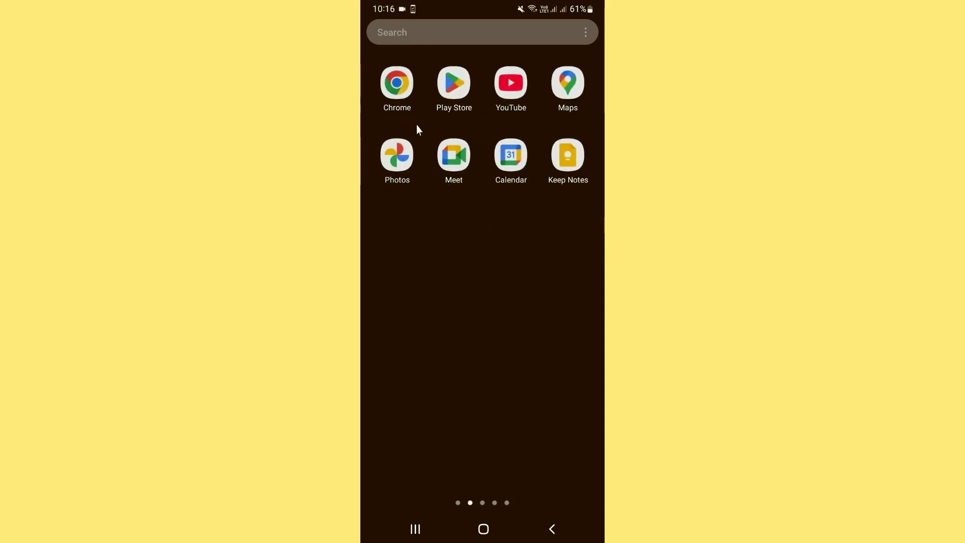
pyautogui.moveTo(538, 248)
pyautogui.mouseDown()
pyautogui.moveTo(436, 230)
pyautogui.moveTo(549, 227)
pyautogui.mouseUp()
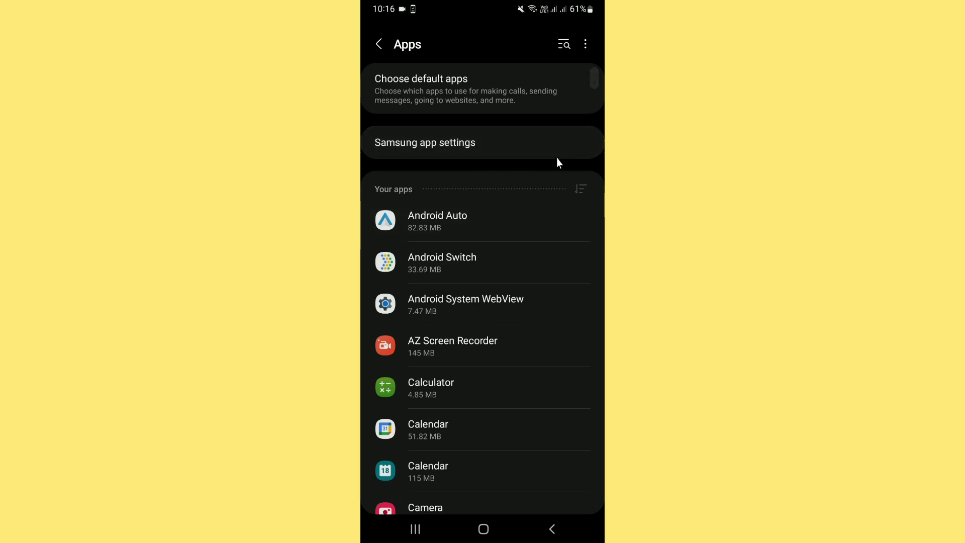
pyautogui.click(579, 188)
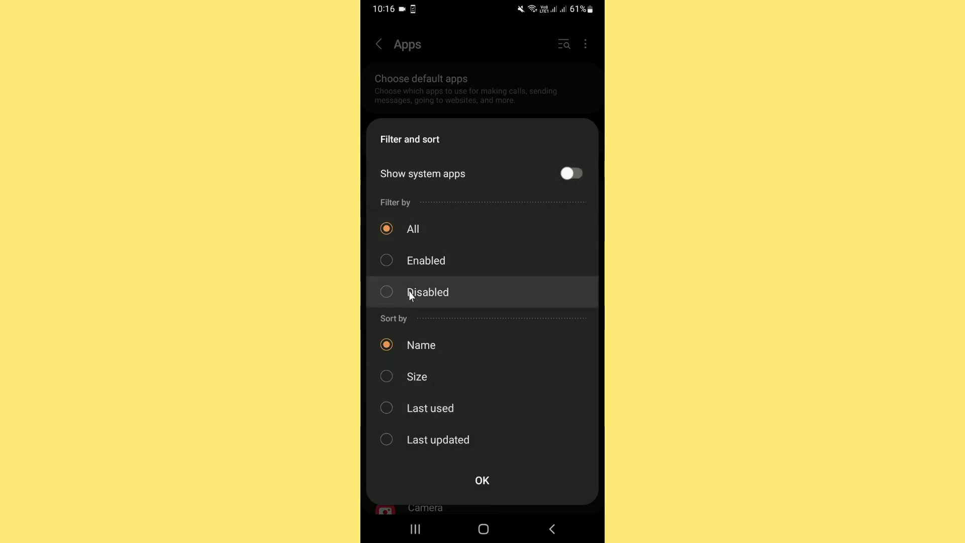
# Step: Filter the apps list to Disabled apps and open the Google app's info page
pyautogui.click(387, 293)
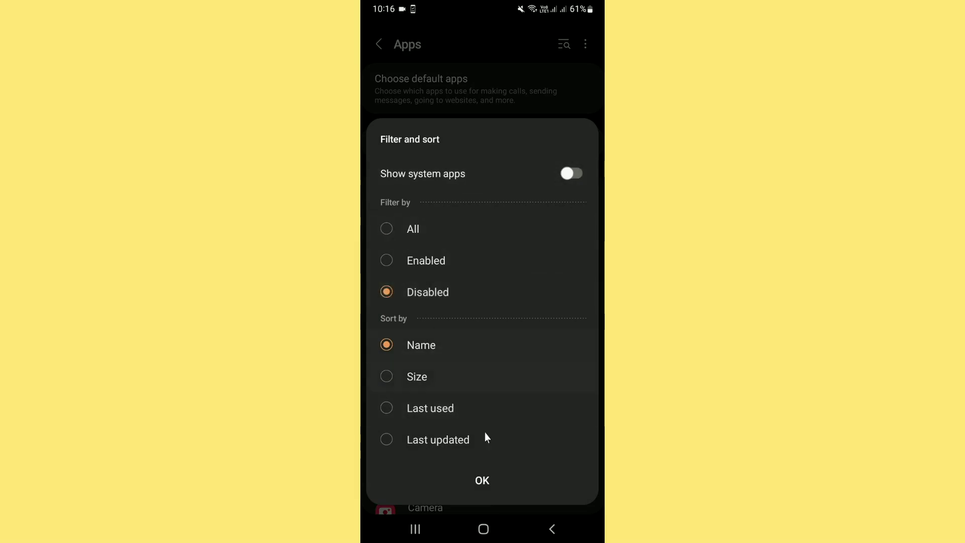
pyautogui.click(482, 480)
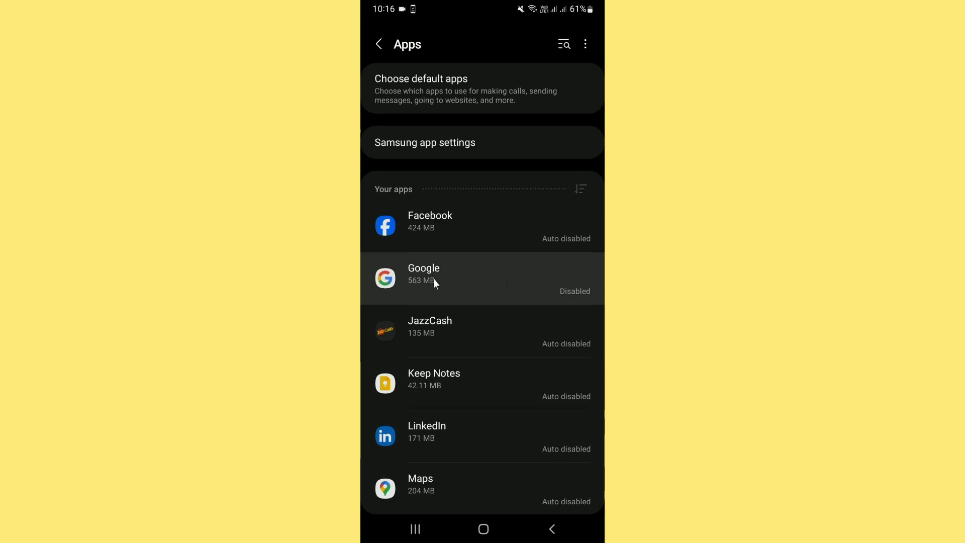
pyautogui.click(477, 260)
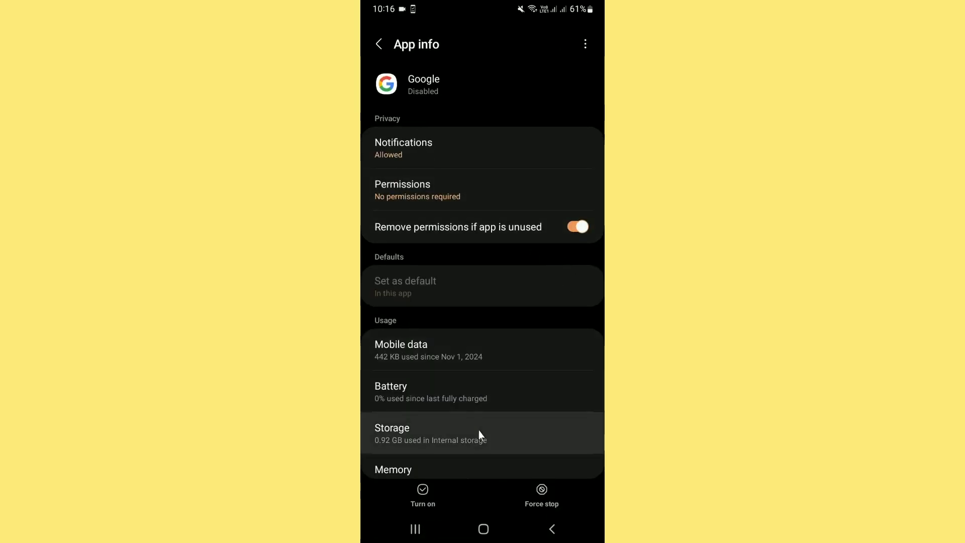
# Step: Turn the Google app back on so it shows as Installed
pyautogui.click(421, 496)
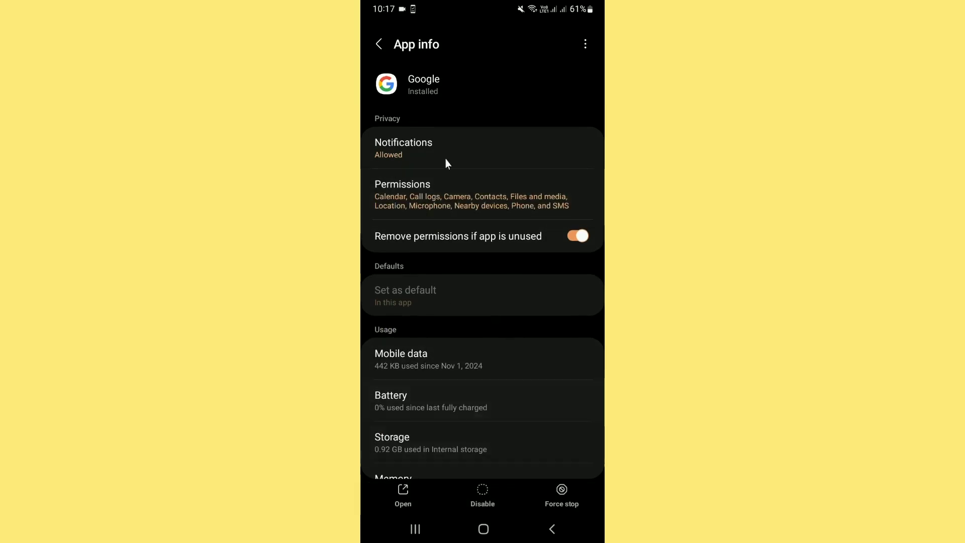
pyautogui.click(486, 529)
# Step: From the app drawer, drag Gemini onto the home screen below the clock
pyautogui.moveTo(530, 363)
pyautogui.mouseDown()
pyautogui.moveTo(562, 345)
pyautogui.moveTo(517, 280)
pyautogui.mouseUp()
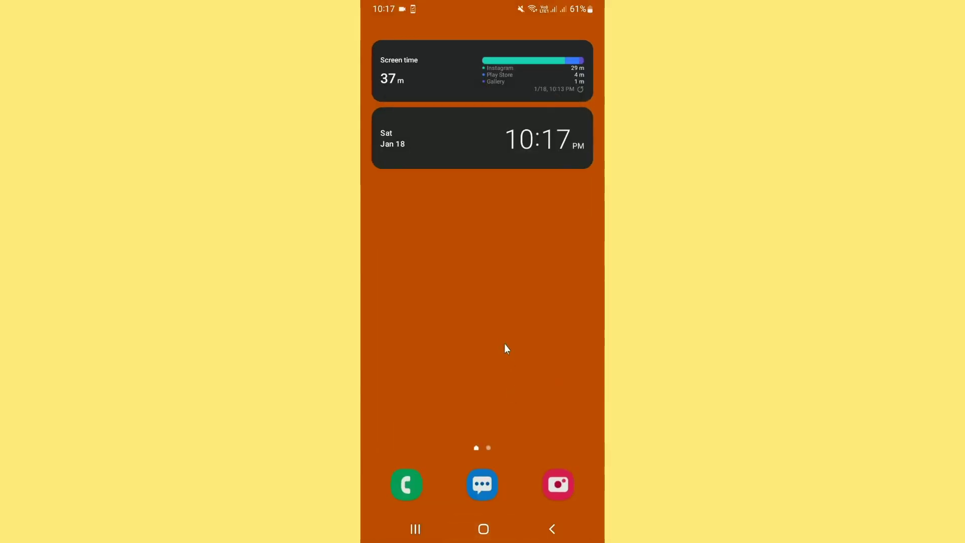
pyautogui.moveTo(501, 359); pyautogui.dragTo(506, 263)
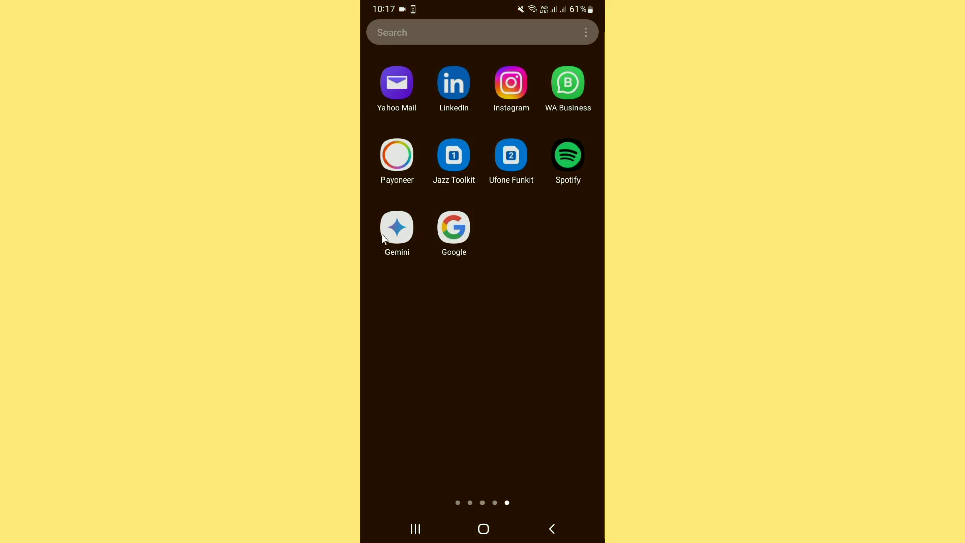
pyautogui.click(399, 236)
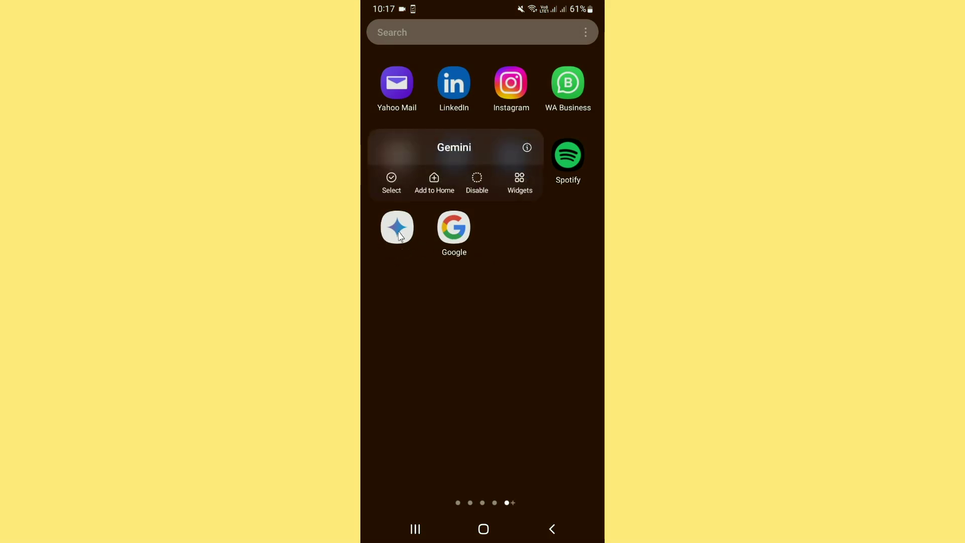
pyautogui.moveTo(400, 237); pyautogui.dragTo(399, 232)
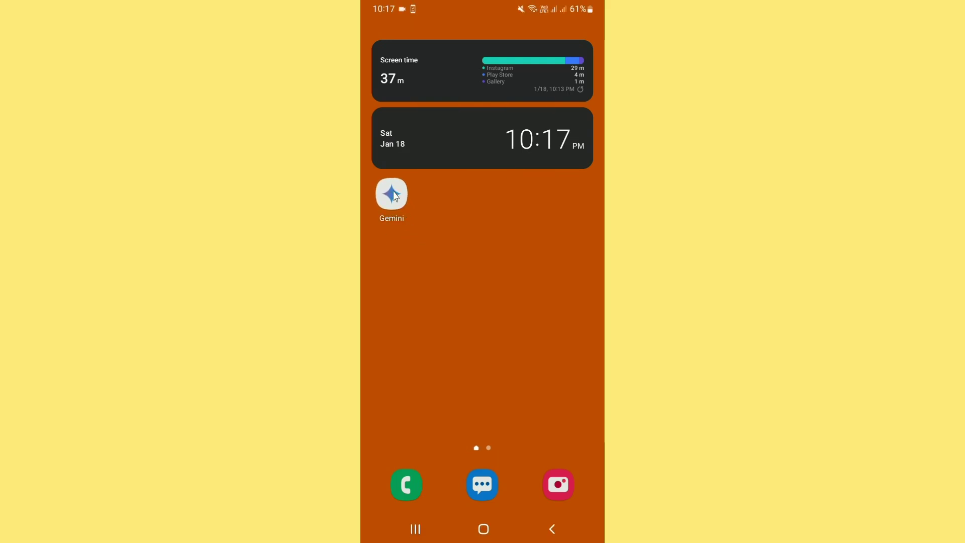